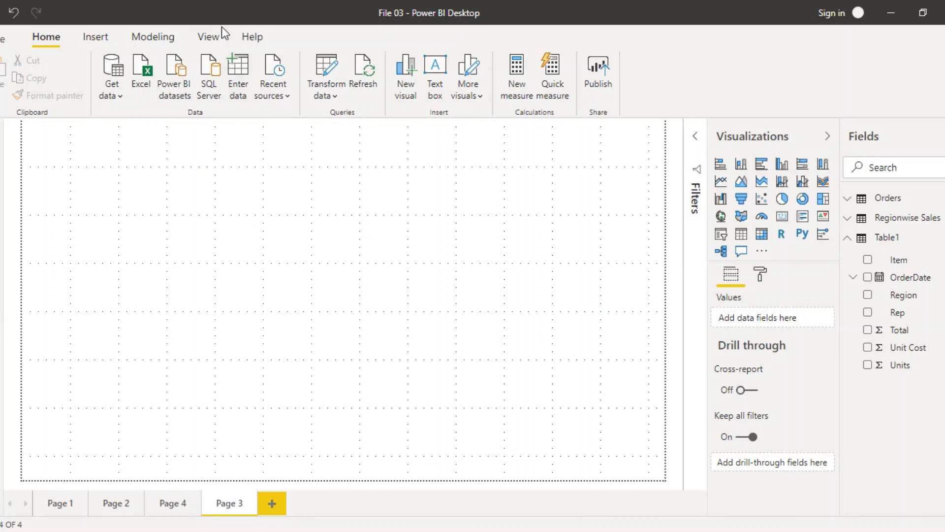
# Hide the report page's gridlines and show them again.
pyautogui.click(209, 36)
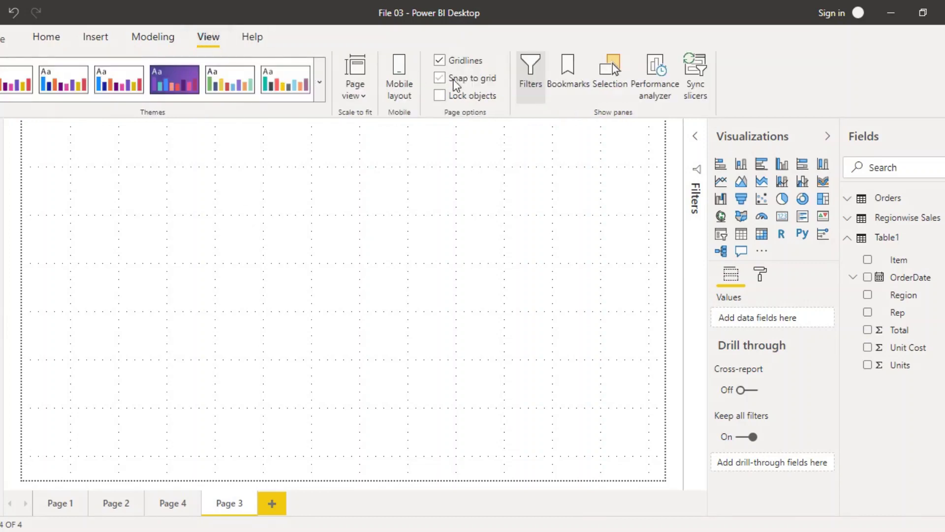
pyautogui.click(438, 62)
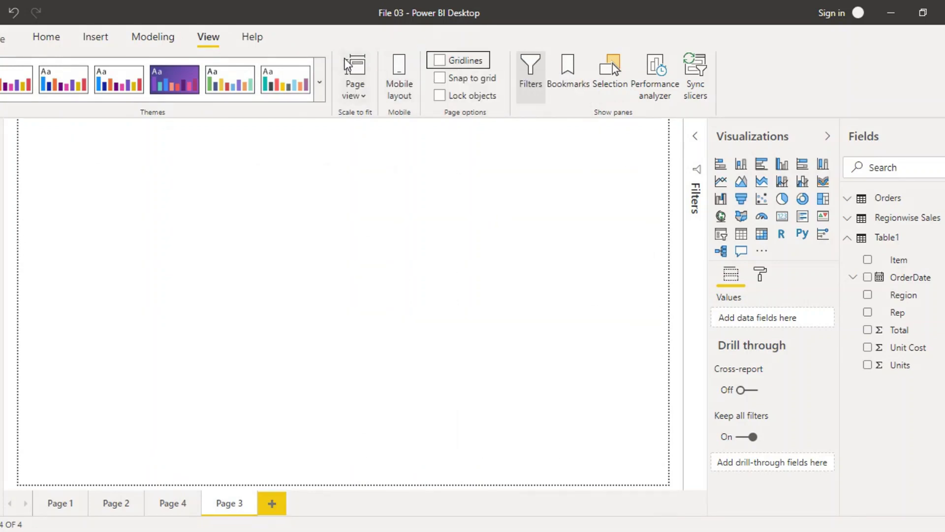
pyautogui.click(445, 64)
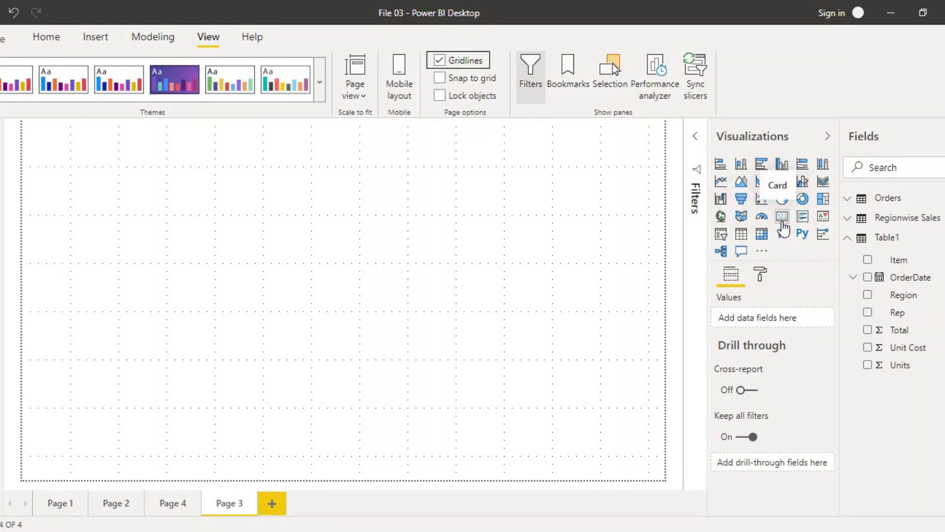
# Add a card visual showing Sales from the Orders table and widen it slightly.
pyautogui.click(783, 220)
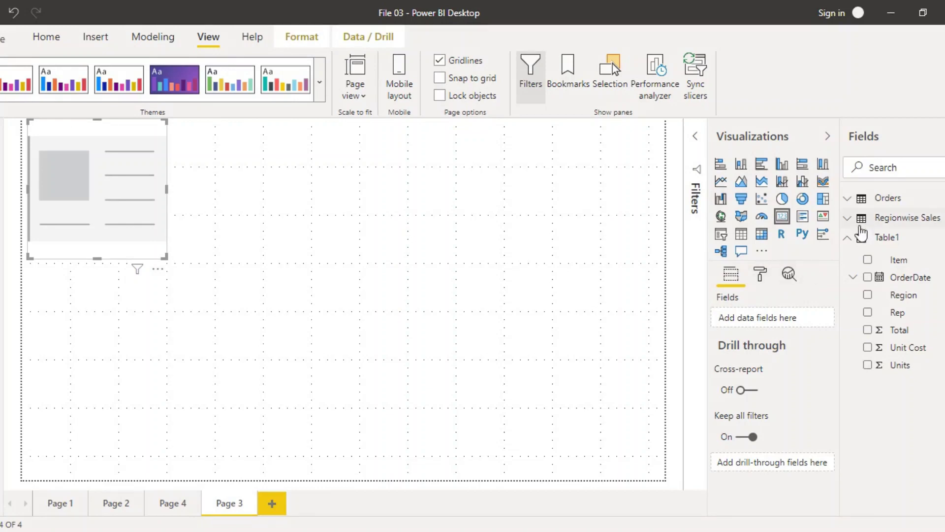
pyautogui.click(859, 198)
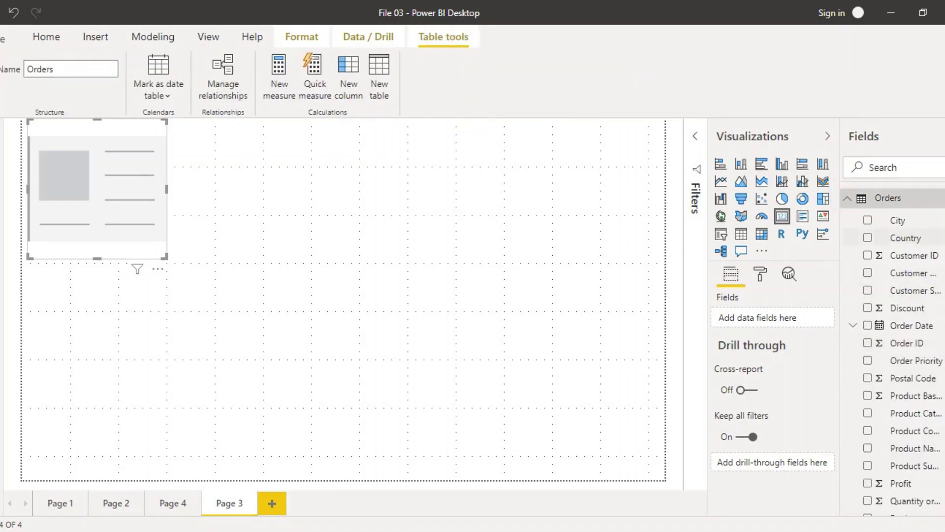
pyautogui.scroll(-4, 891, 372)
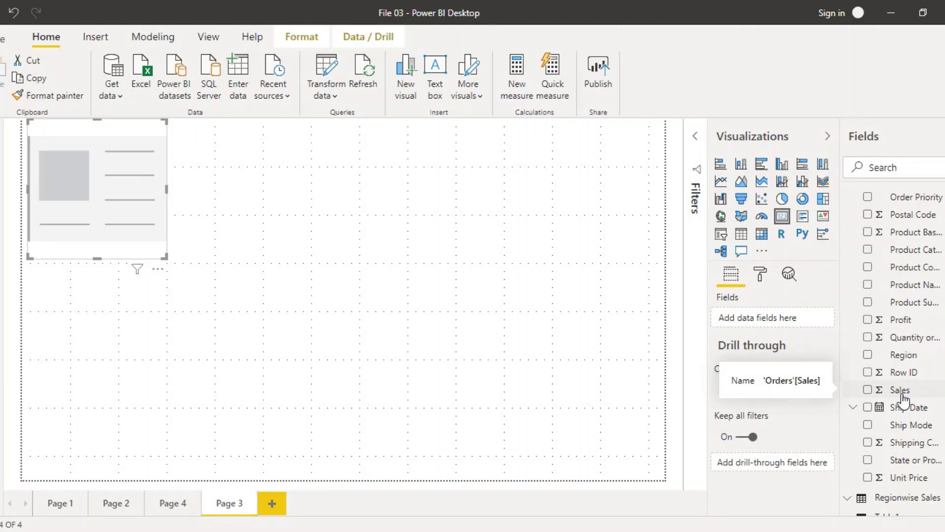
pyautogui.moveTo(902, 394); pyautogui.dragTo(778, 326)
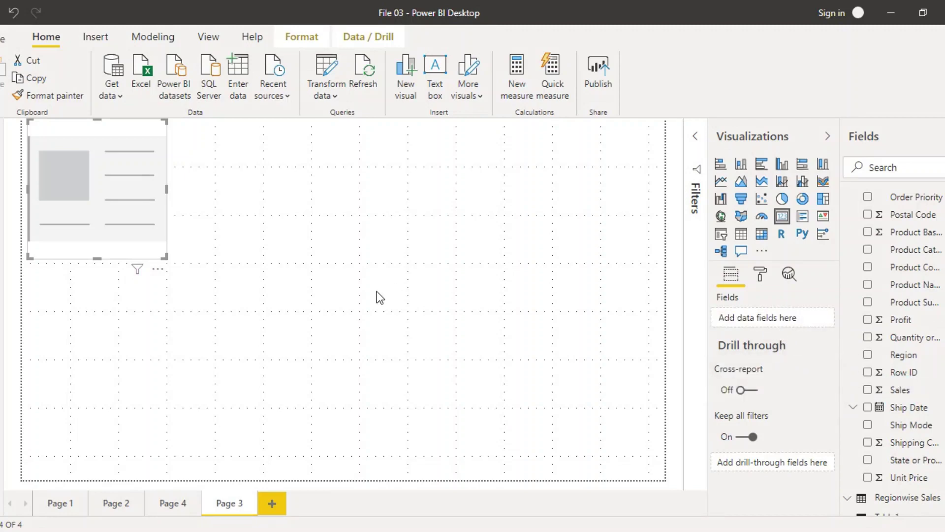
pyautogui.click(867, 389)
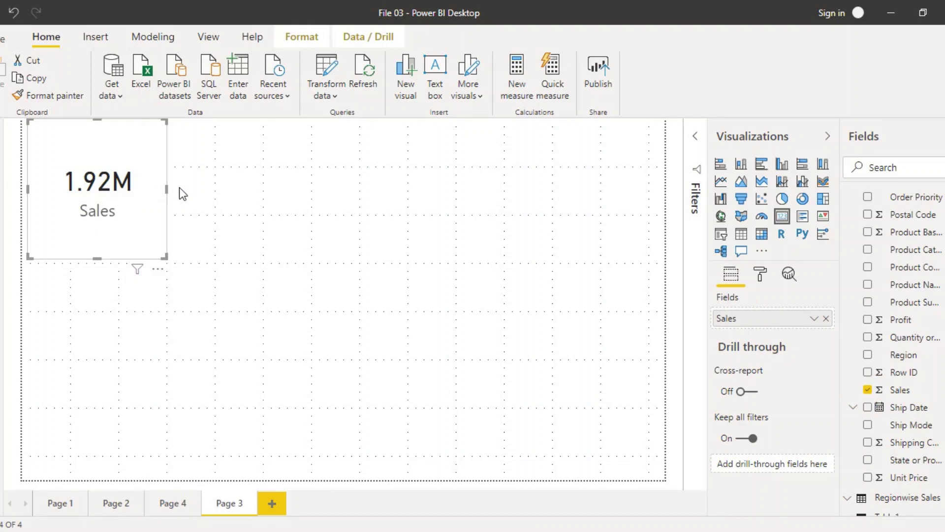
pyautogui.moveTo(166, 189); pyautogui.dragTo(199, 191)
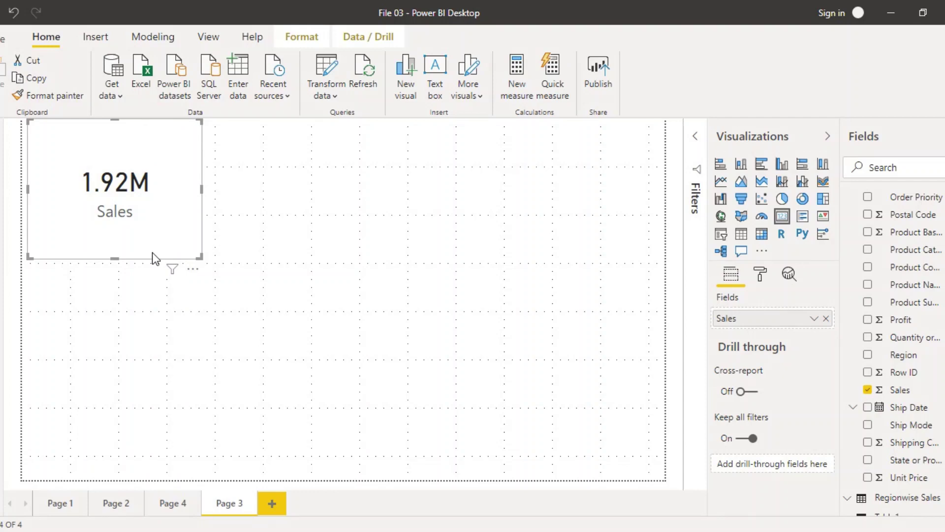
pyautogui.click(270, 255)
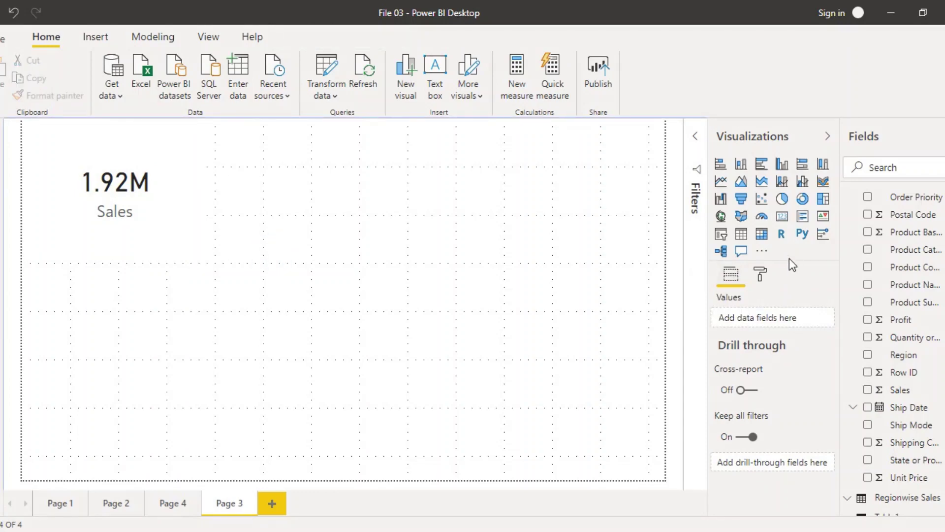
# Add a second card showing Profit and place it beside the Sales card.
pyautogui.click(781, 219)
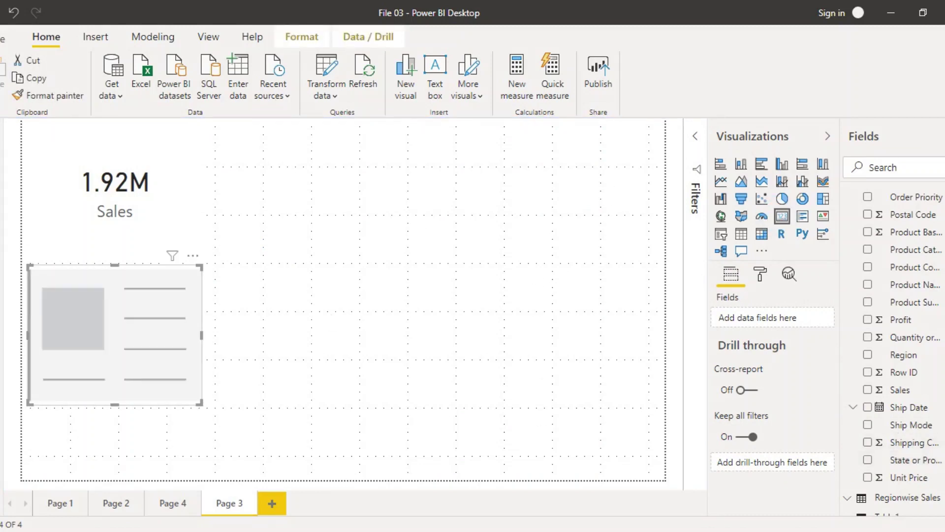
pyautogui.click(868, 321)
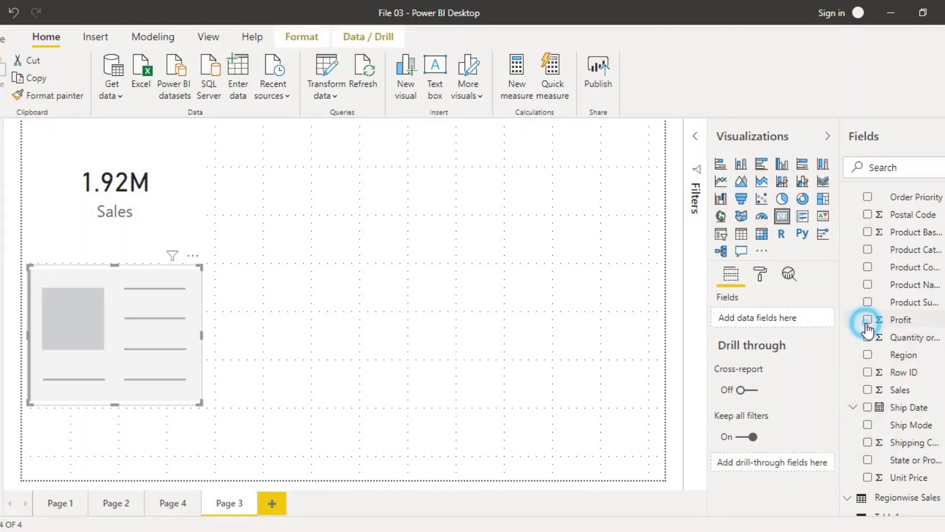
pyautogui.click(110, 379)
pyautogui.moveTo(110, 379); pyautogui.dragTo(306, 227)
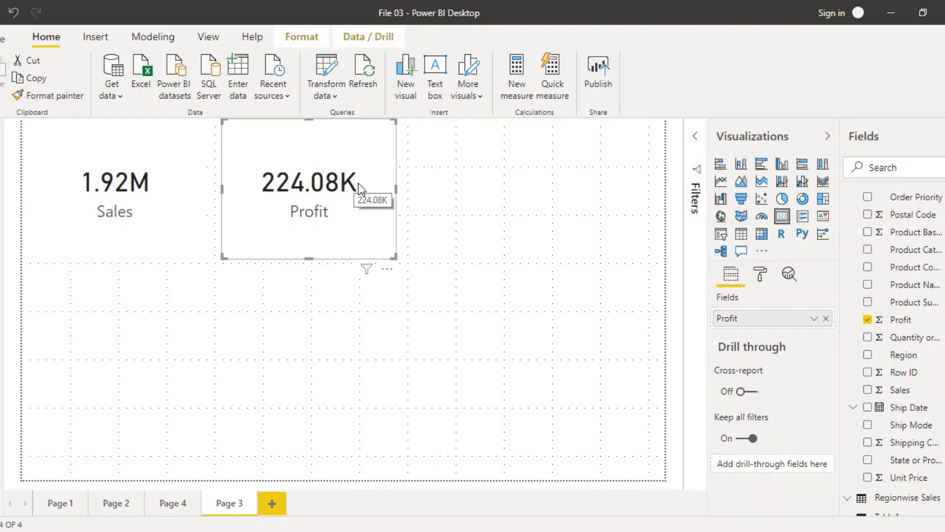
# Add a third card showing Discount from the Orders table and place it beside the Profit card.
pyautogui.click(783, 220)
pyautogui.click(540, 306)
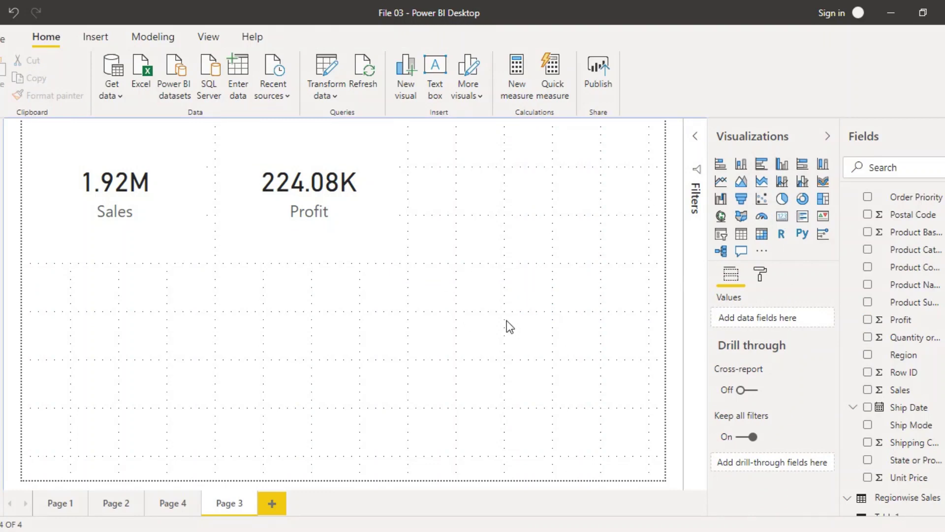
pyautogui.click(783, 219)
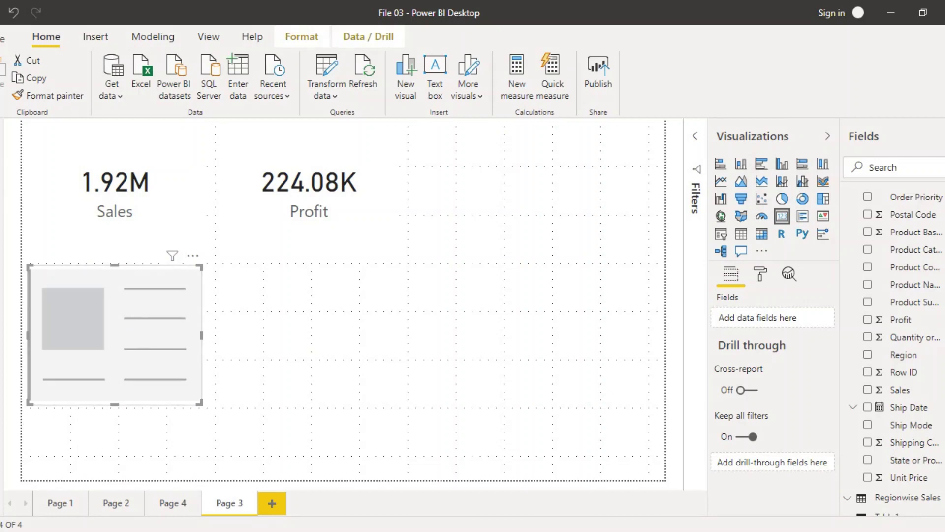
pyautogui.scroll(-1, 893, 352)
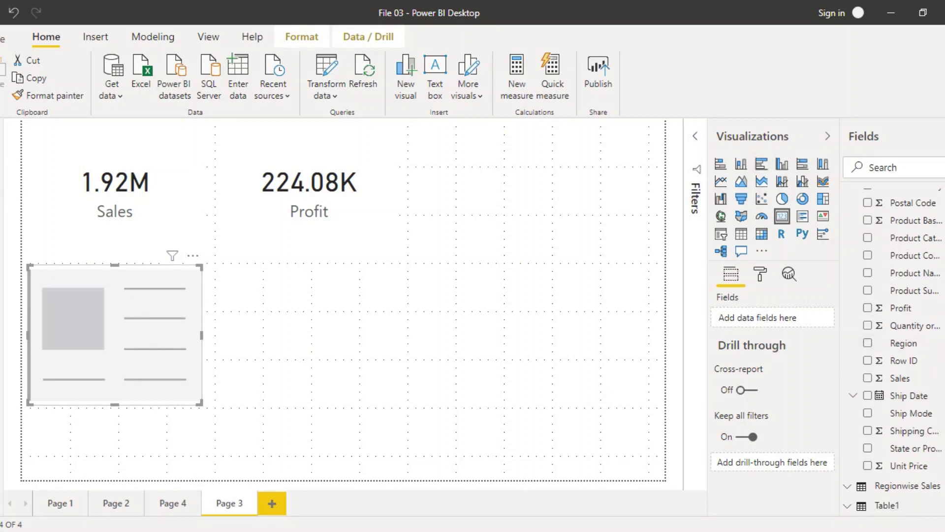
pyautogui.scroll(5, 905, 219)
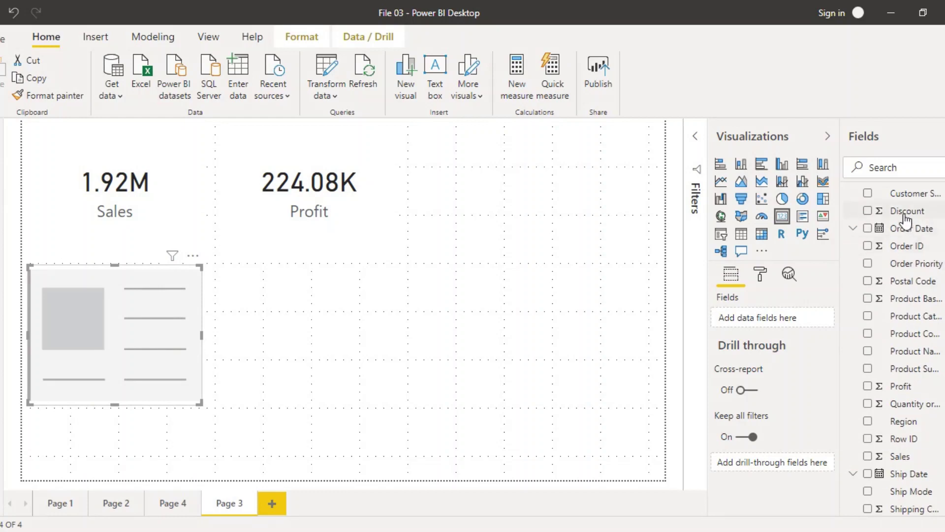
pyautogui.click(868, 212)
pyautogui.moveTo(121, 354); pyautogui.dragTo(513, 215)
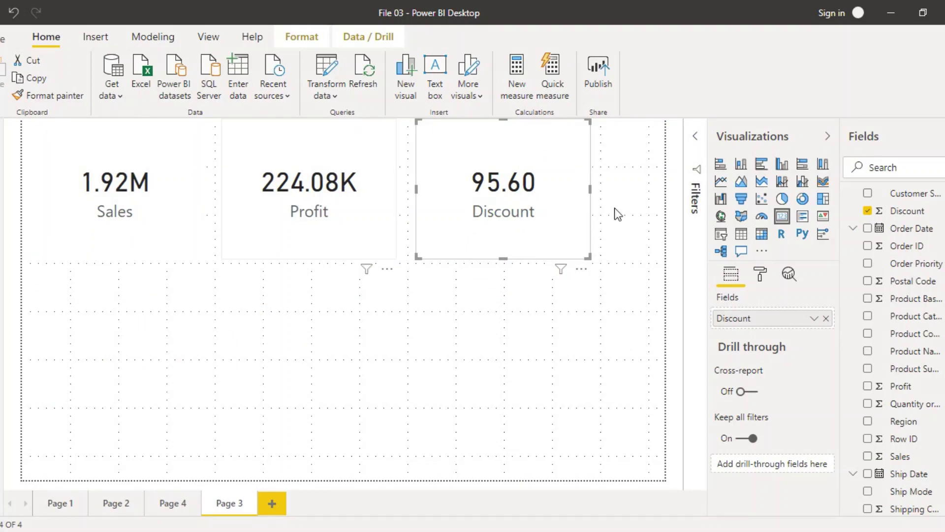
# Space the Sales, Profit and Discount cards evenly across the upper part of the page.
pyautogui.moveTo(520, 212); pyautogui.dragTo(574, 217)
pyautogui.moveTo(353, 178); pyautogui.dragTo(375, 182)
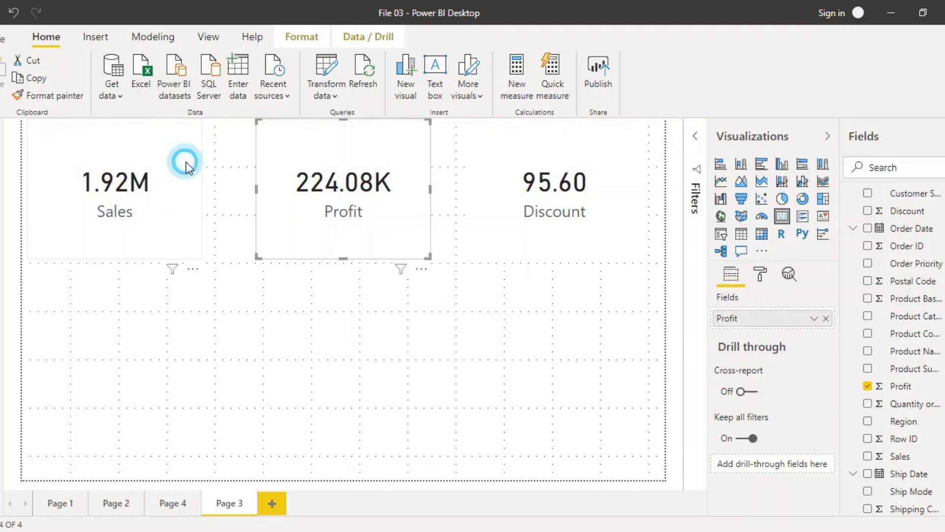
pyautogui.moveTo(186, 162); pyautogui.dragTo(204, 162)
pyautogui.moveTo(205, 170); pyautogui.dragTo(193, 167)
pyautogui.click(340, 325)
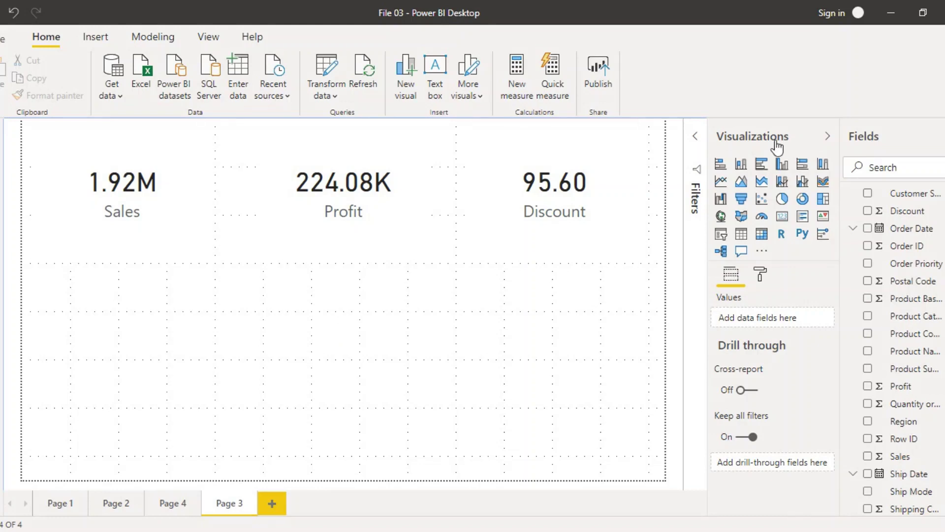
# Add a stacked column chart of Sales by Region, enlarged to fill the area below the three cards.
pyautogui.click(740, 170)
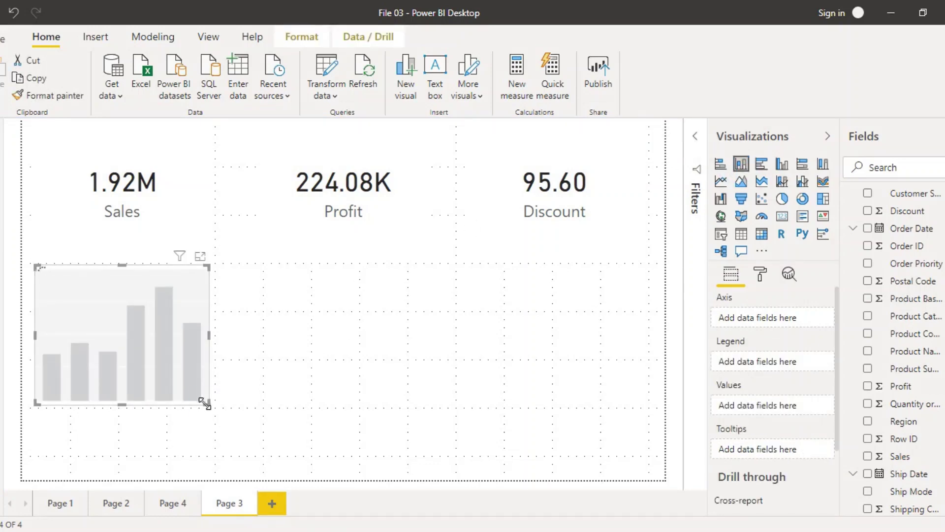
pyautogui.moveTo(205, 402); pyautogui.dragTo(639, 483)
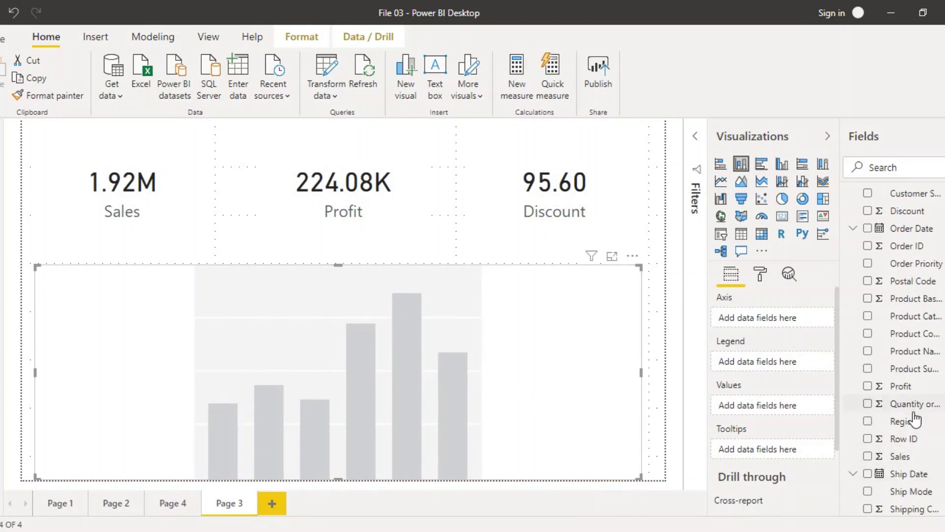
pyautogui.moveTo(912, 421); pyautogui.dragTo(776, 321)
pyautogui.moveTo(900, 456); pyautogui.dragTo(766, 420)
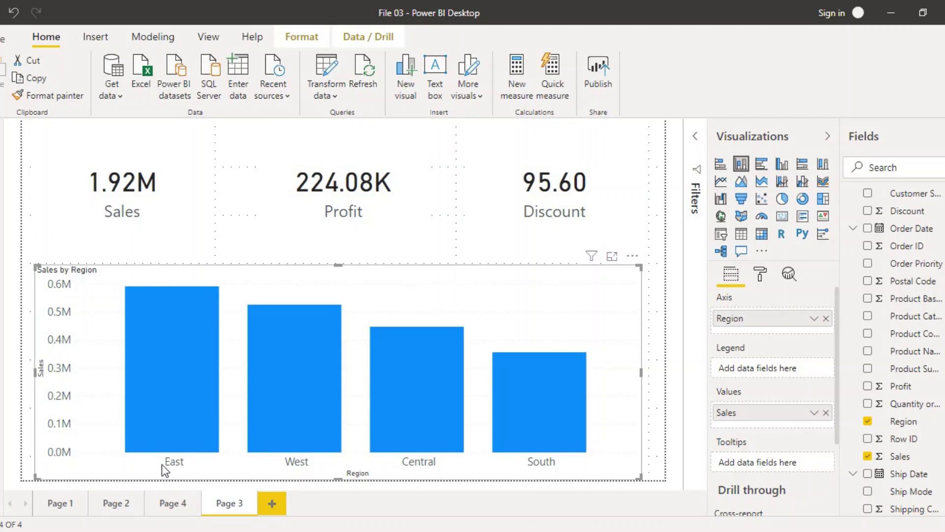
# Filter the cards by the East, West, Central and South columns in turn to compare each region's figures.
pyautogui.click(176, 461)
pyautogui.click(181, 410)
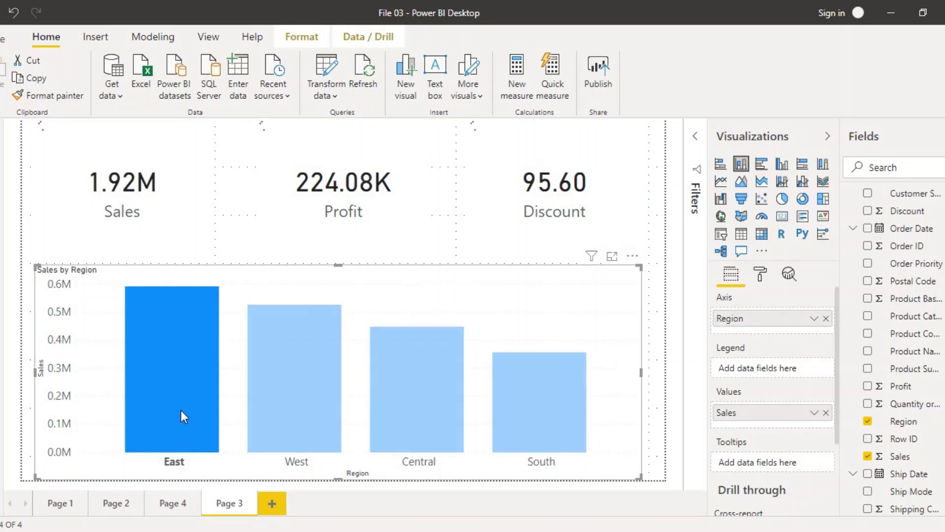
pyautogui.moveTo(187, 343)
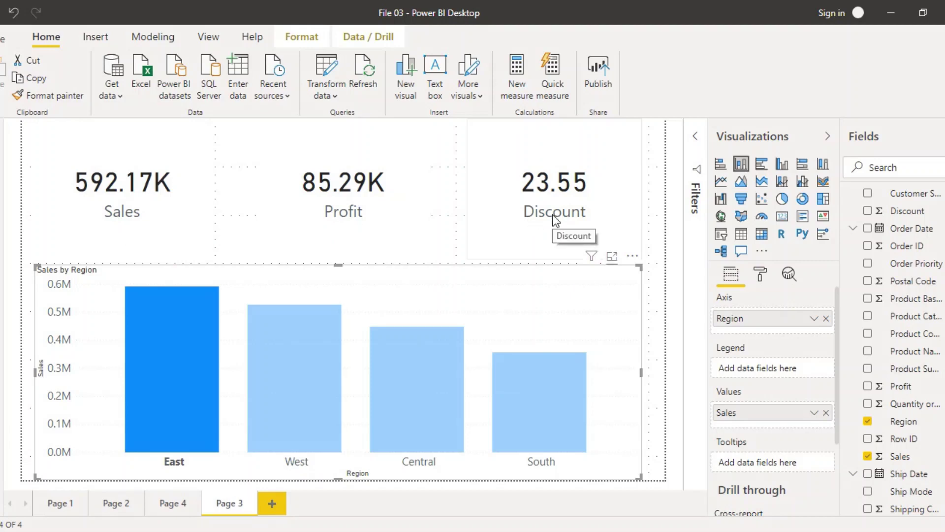
pyautogui.click(284, 395)
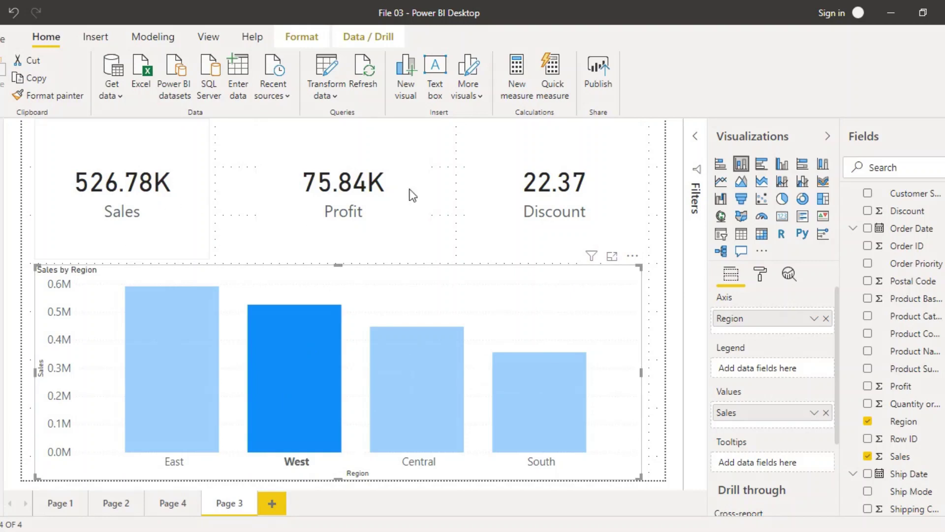
pyautogui.click(400, 439)
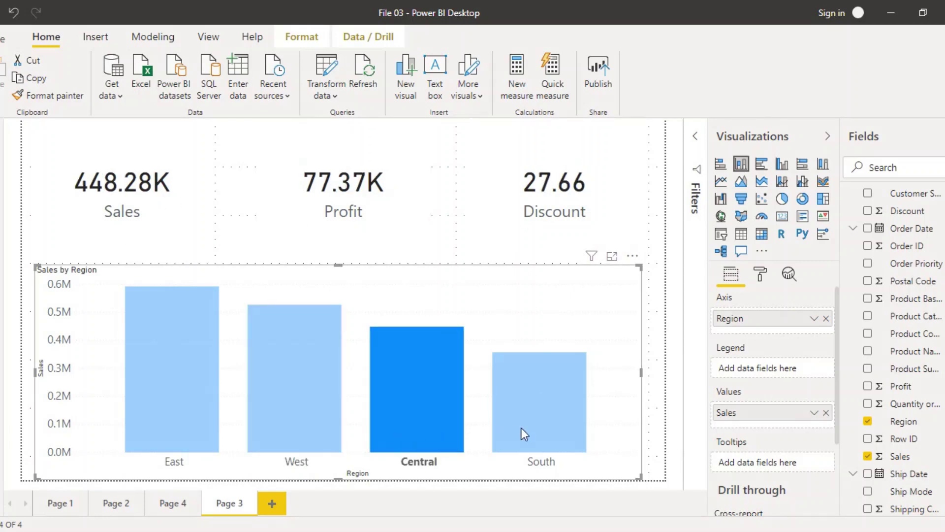
pyautogui.click(536, 426)
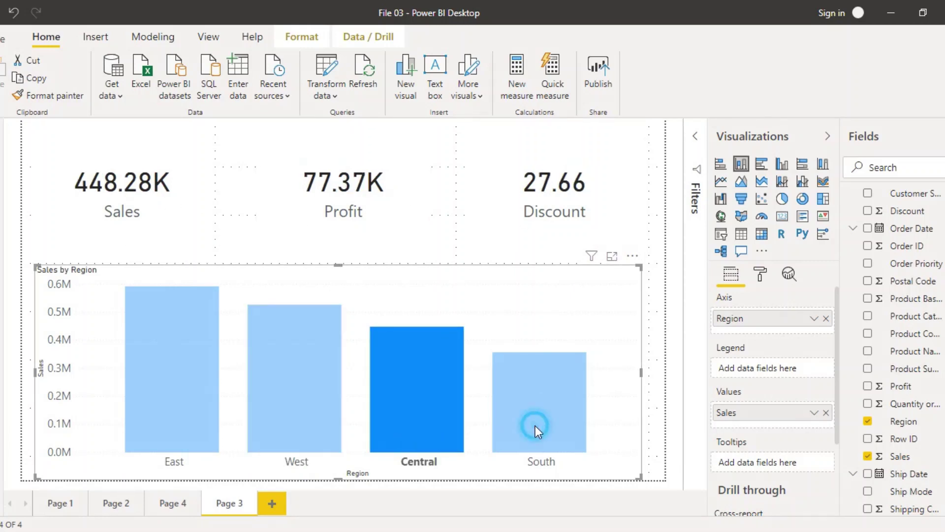
pyautogui.click(656, 335)
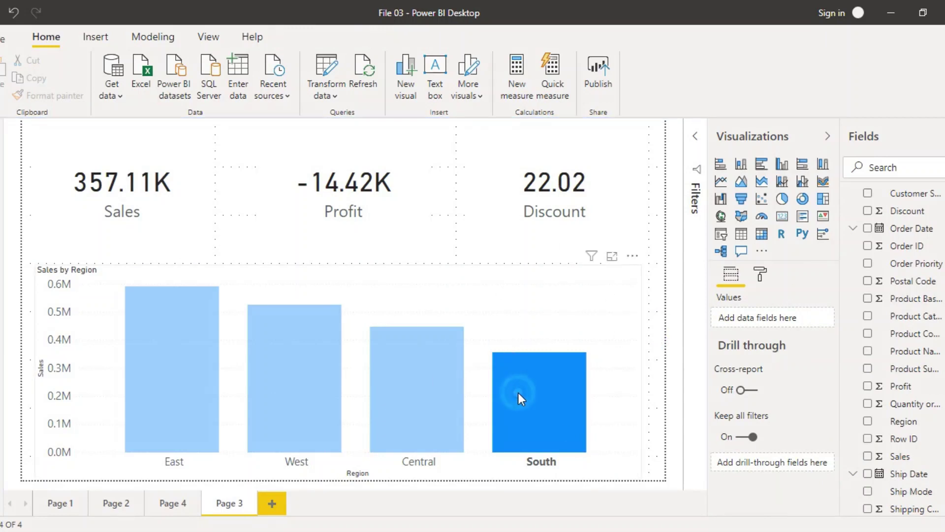
# Add Central, West and East to the South column selection to examine the combined card figures, then deselect the chart.
pyautogui.click(545, 362)
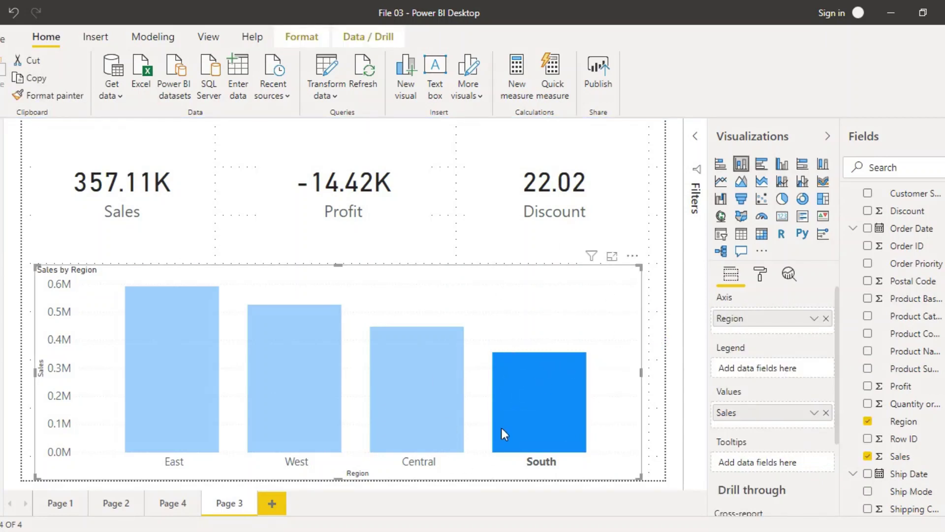
pyautogui.keyDown('ctrl'); pyautogui.click(421, 418); pyautogui.keyUp('ctrl')
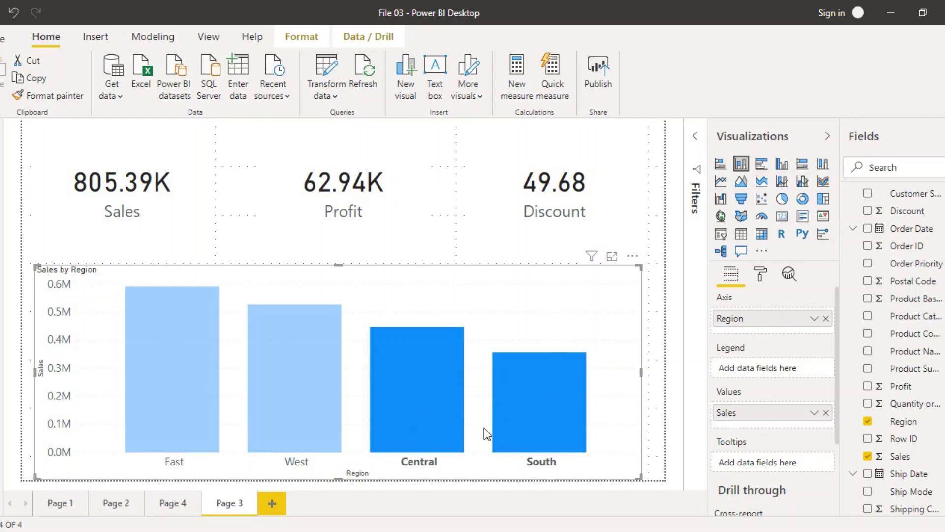
pyautogui.moveTo(501, 409)
pyautogui.moveTo(413, 410)
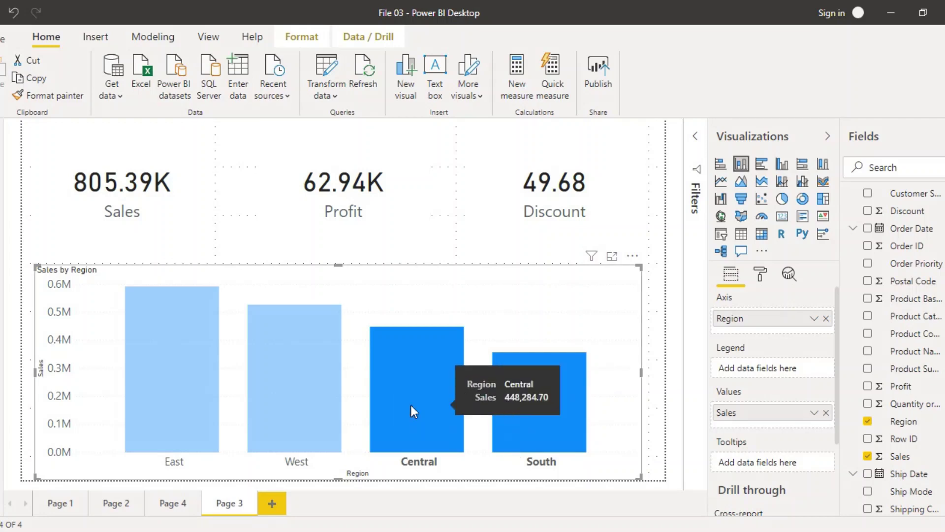
pyautogui.keyDown('ctrl'); pyautogui.click(289, 401); pyautogui.keyUp('ctrl')
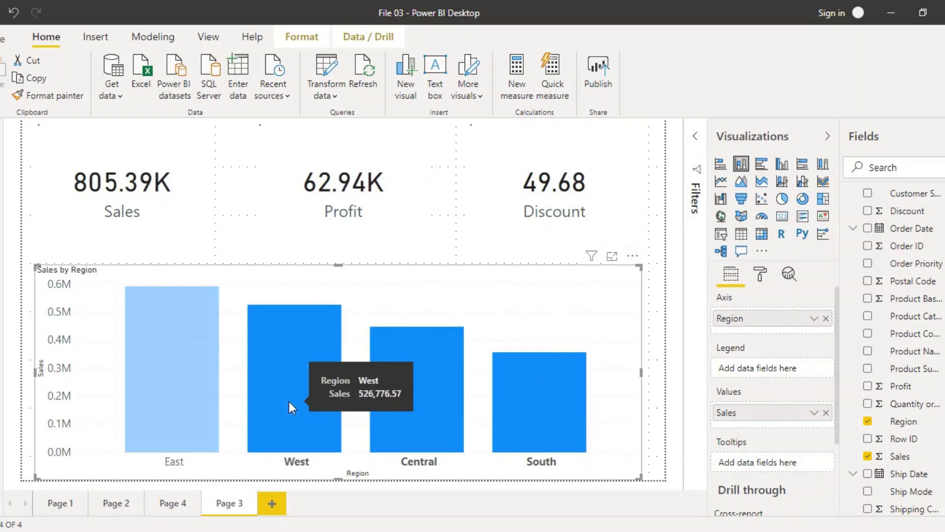
pyautogui.keyDown('ctrl'); pyautogui.click(213, 387); pyautogui.keyUp('ctrl')
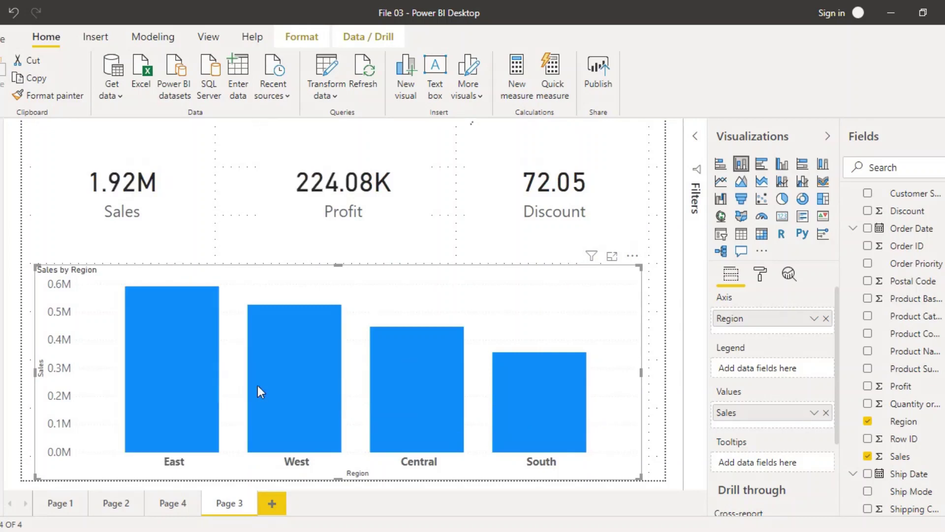
pyautogui.click(654, 297)
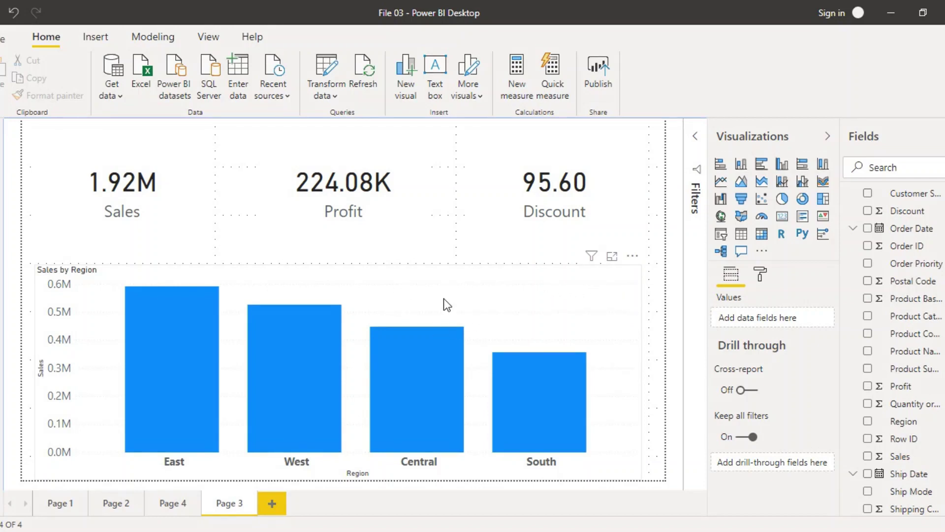
# Delete the Sales by Region column chart.
pyautogui.click(498, 272)
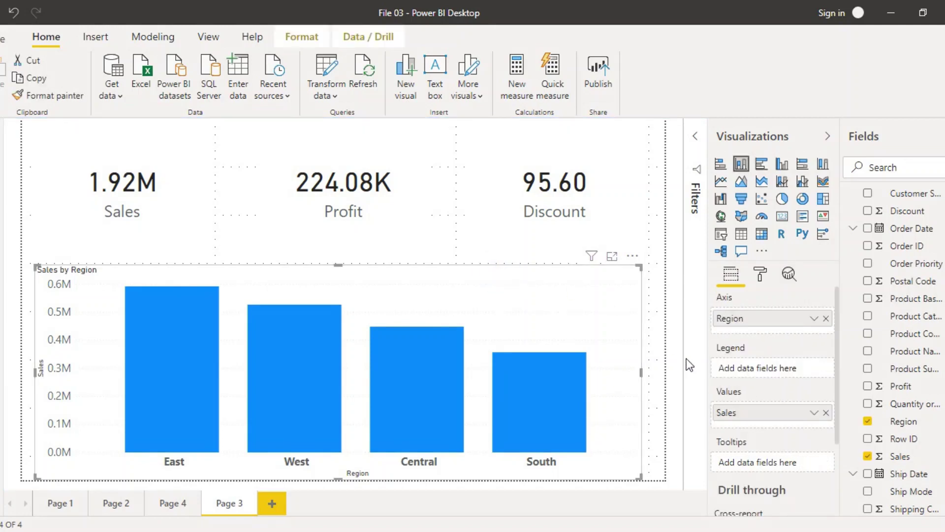
pyautogui.press('Delete')
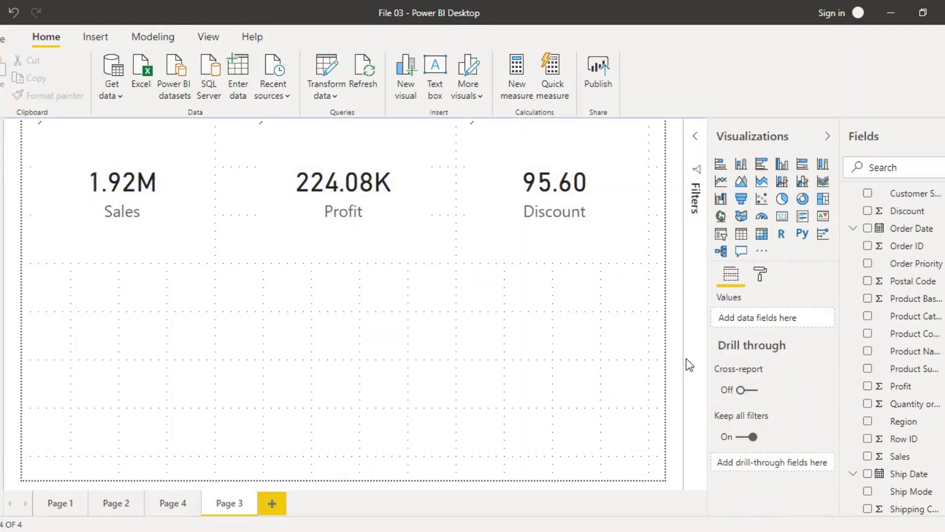
# Add a table of Sales and Product Name, enlarged to fill the area below the three cards.
pyautogui.click(741, 235)
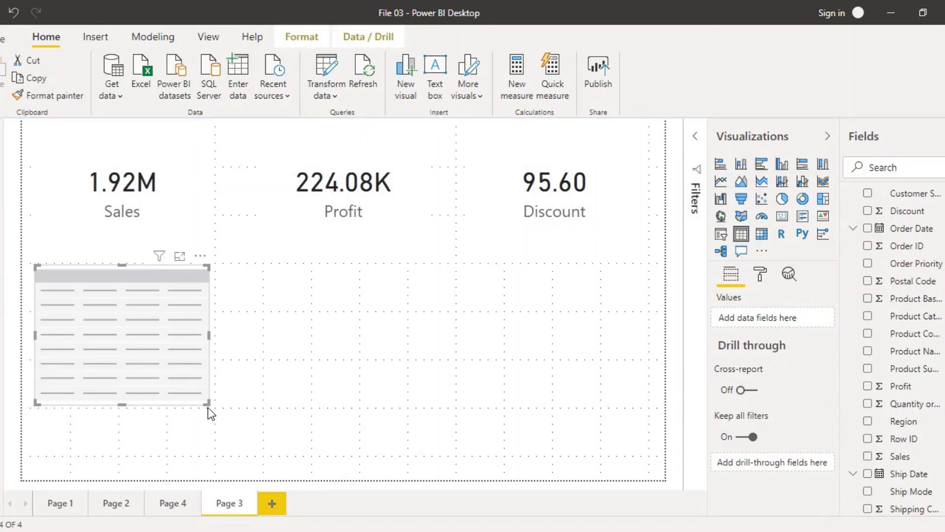
pyautogui.moveTo(208, 405); pyautogui.dragTo(664, 479)
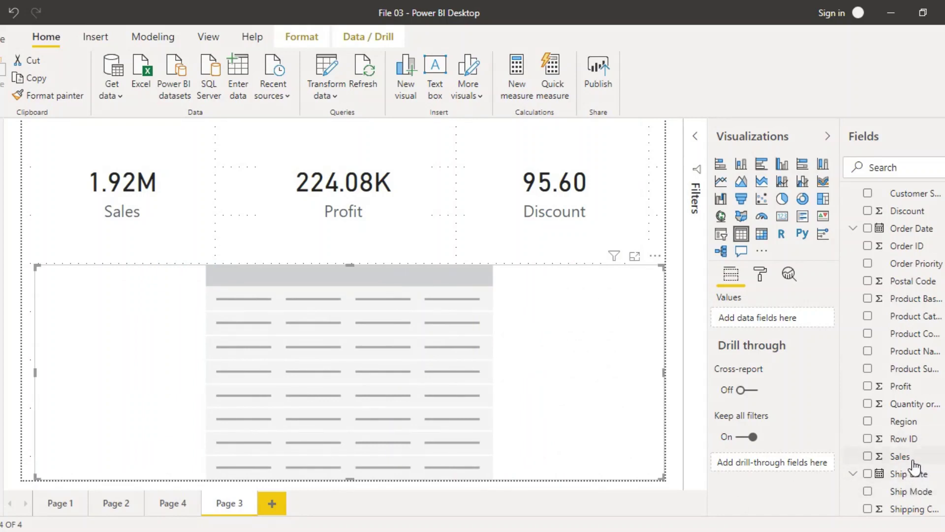
pyautogui.moveTo(915, 466); pyautogui.dragTo(782, 321)
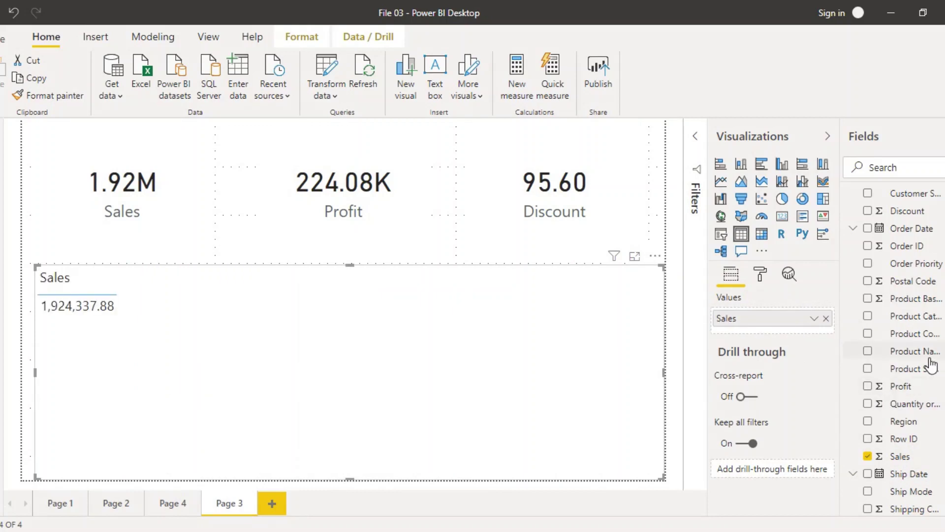
pyautogui.moveTo(930, 358); pyautogui.dragTo(787, 338)
pyautogui.click(868, 350)
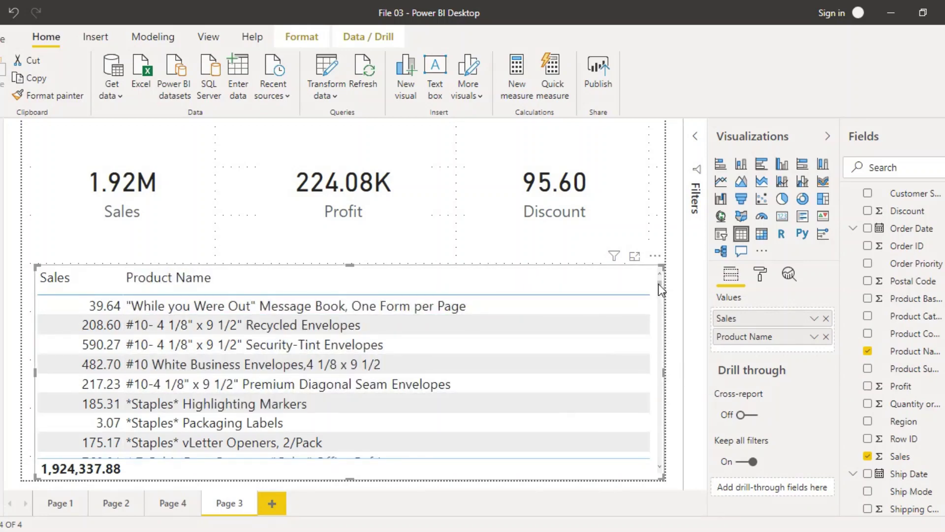
pyautogui.moveTo(657, 284)
pyautogui.mouseDown()
pyautogui.moveTo(660, 291)
pyautogui.moveTo(659, 269)
pyautogui.mouseUp()
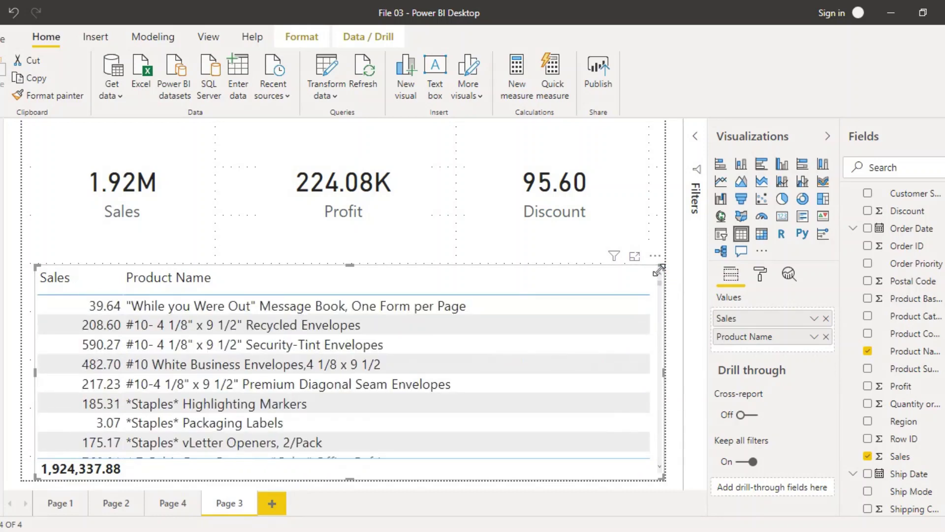
# Filter the cards by the "While you Were Out" Message Book row, then delete the table.
pyautogui.click(241, 305)
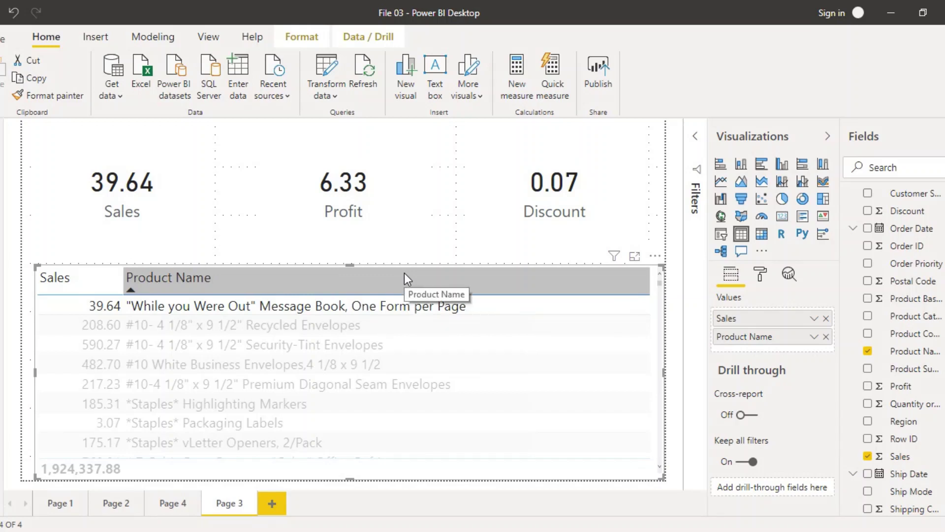
pyautogui.click(452, 266)
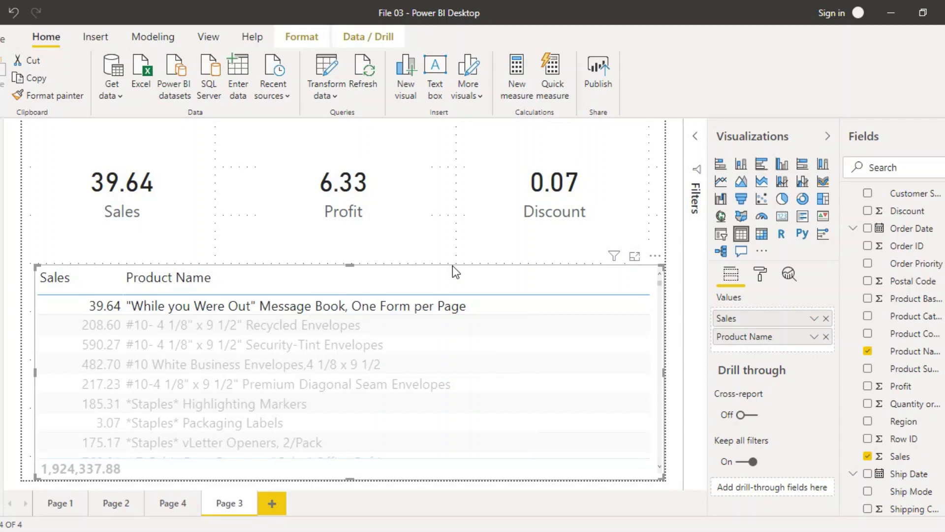
pyautogui.press('Delete')
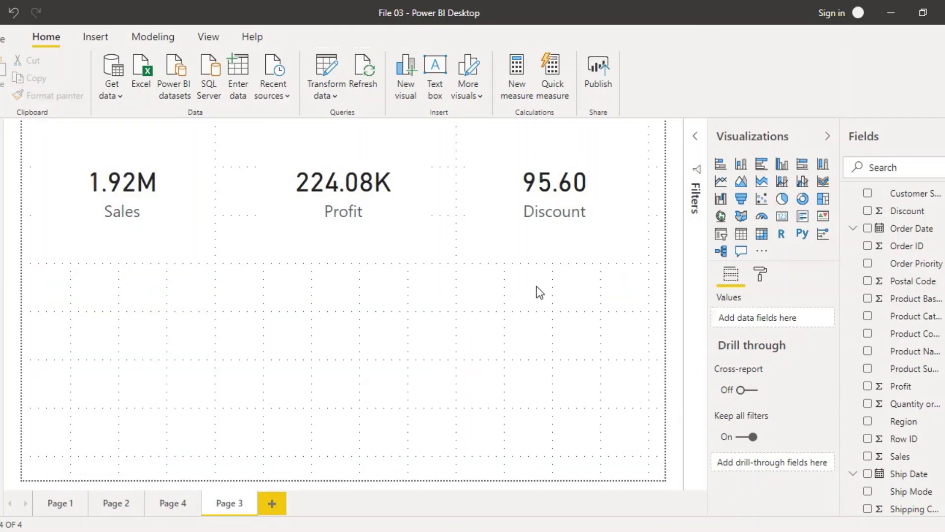
pyautogui.click(579, 243)
pyautogui.click(380, 249)
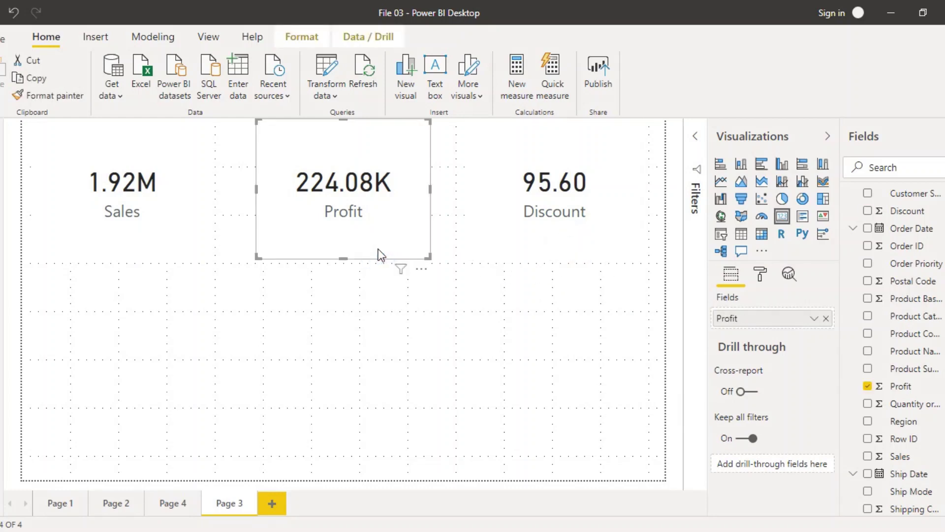
pyautogui.click(166, 220)
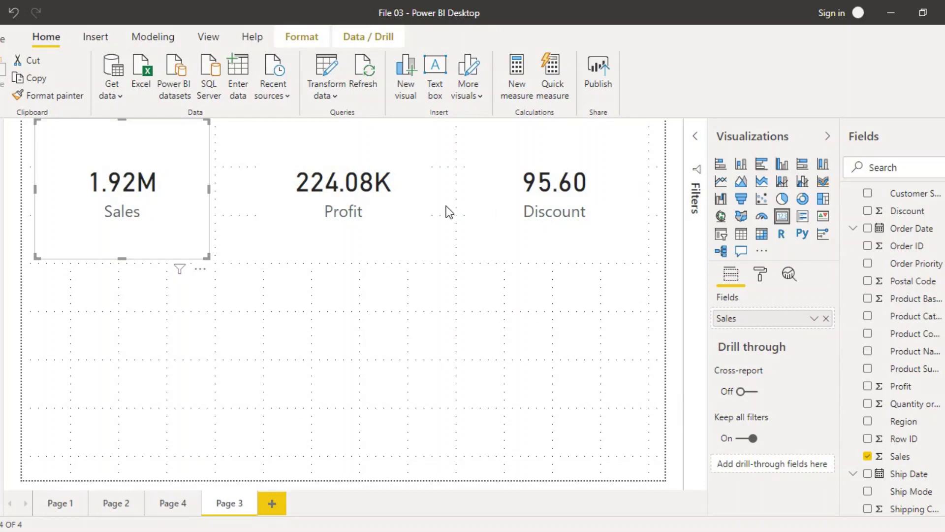
pyautogui.click(375, 190)
# Replace the Discount field with Region in the third card.
pyautogui.click(521, 211)
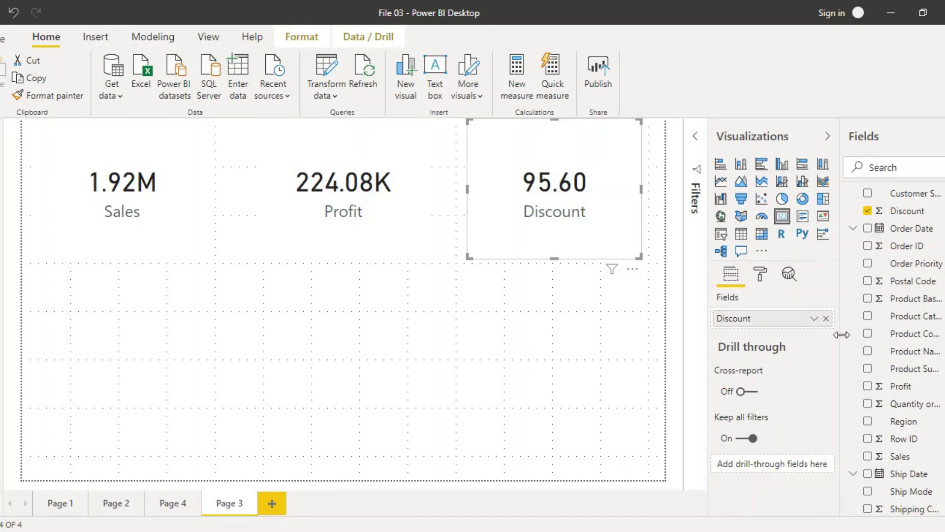
pyautogui.click(825, 318)
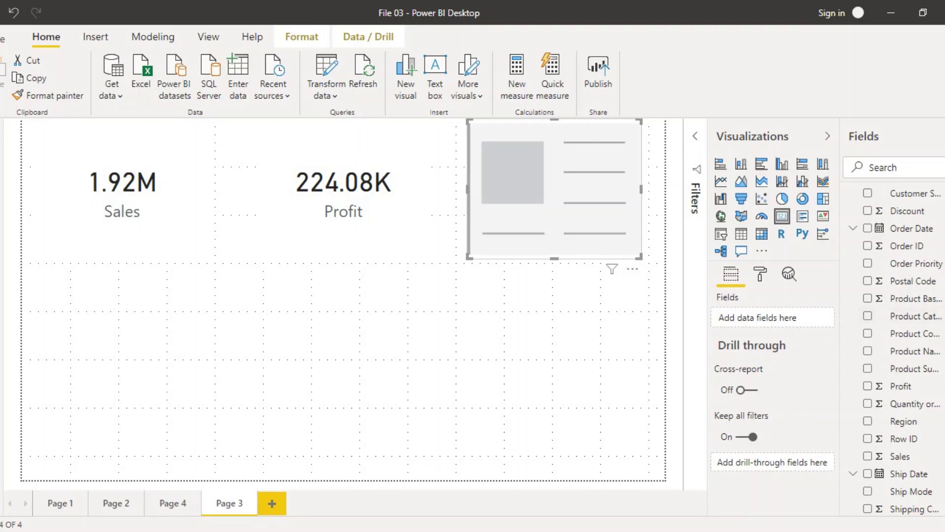
pyautogui.moveTo(904, 421); pyautogui.dragTo(784, 323)
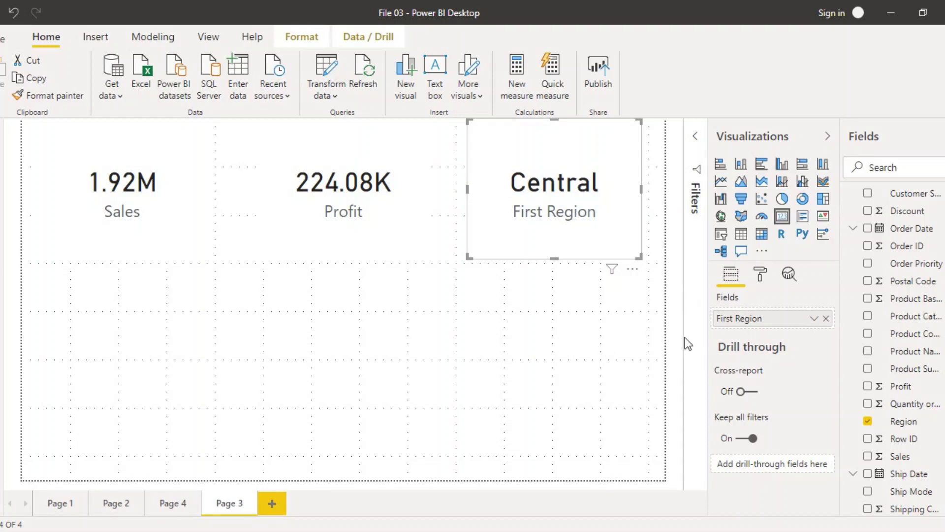
# Add another card showing the Region field below the Sales card.
pyautogui.click(605, 323)
pyautogui.click(783, 217)
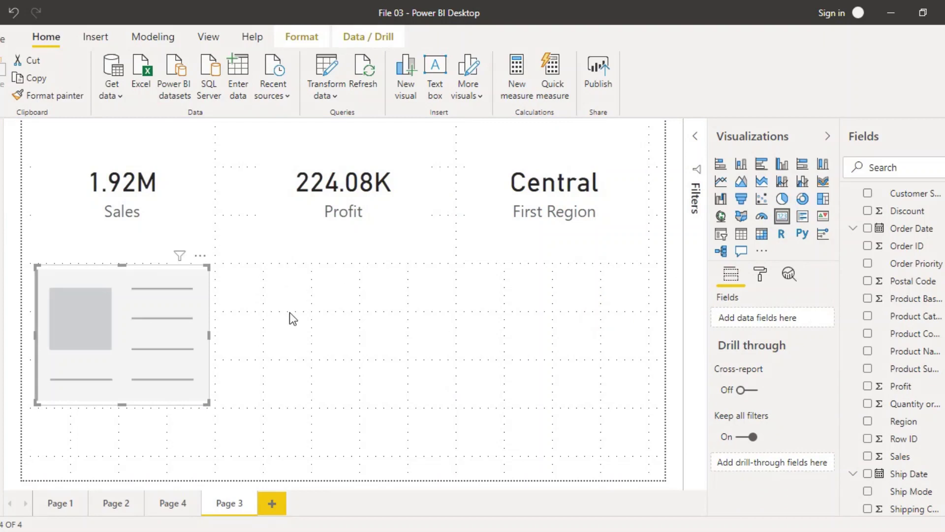
pyautogui.moveTo(901, 422); pyautogui.dragTo(775, 326)
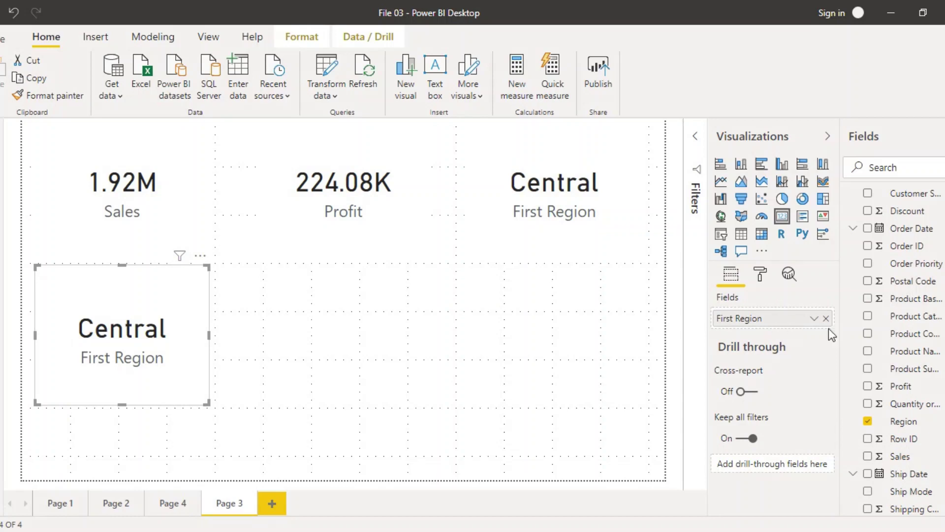
# Try summarizing Region in the card below Sales by Last, then by Count.
pyautogui.click(814, 320)
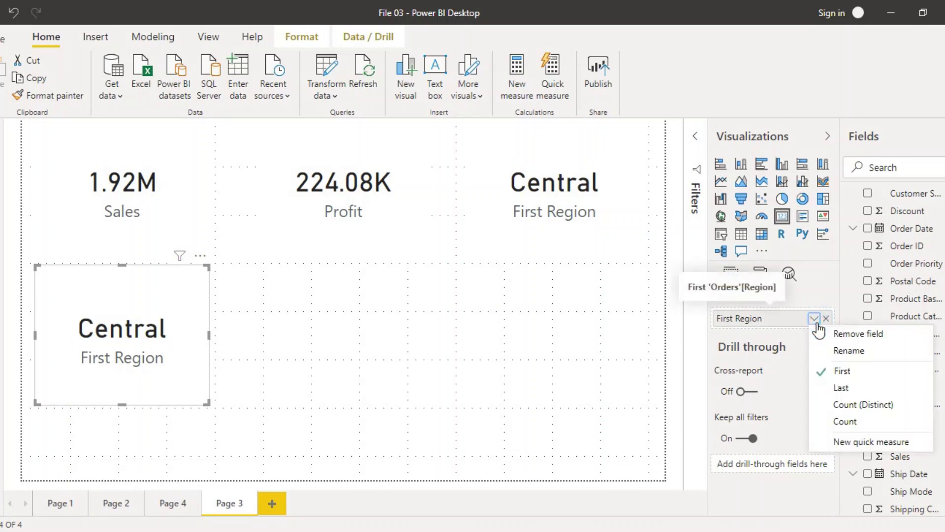
pyautogui.click(848, 391)
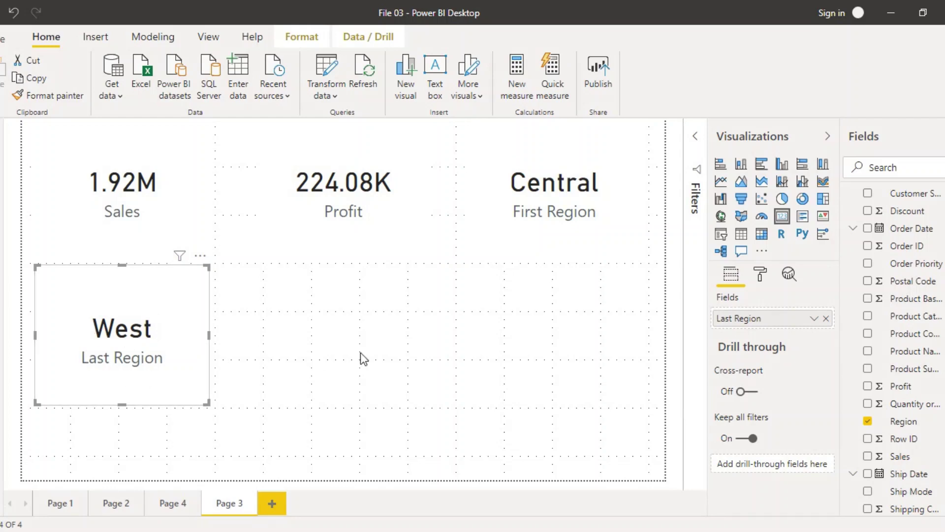
pyautogui.click(814, 318)
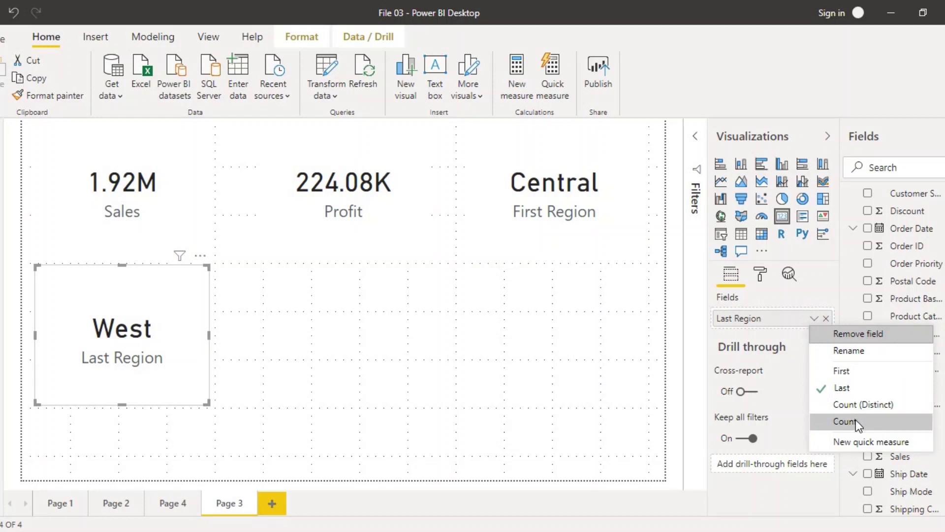
pyautogui.press('Escape')
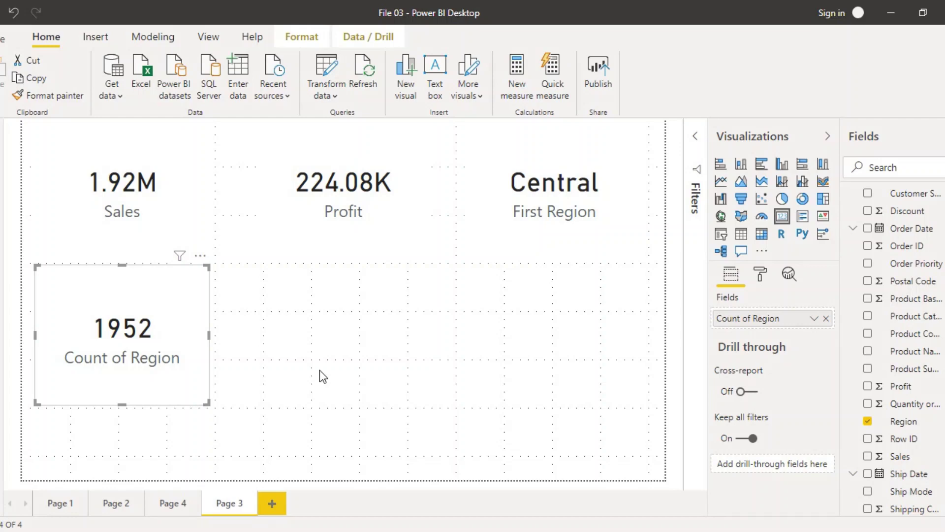
# Summarize Region in the card below Sales by Count (Distinct) and move that card slightly down.
pyautogui.click(815, 319)
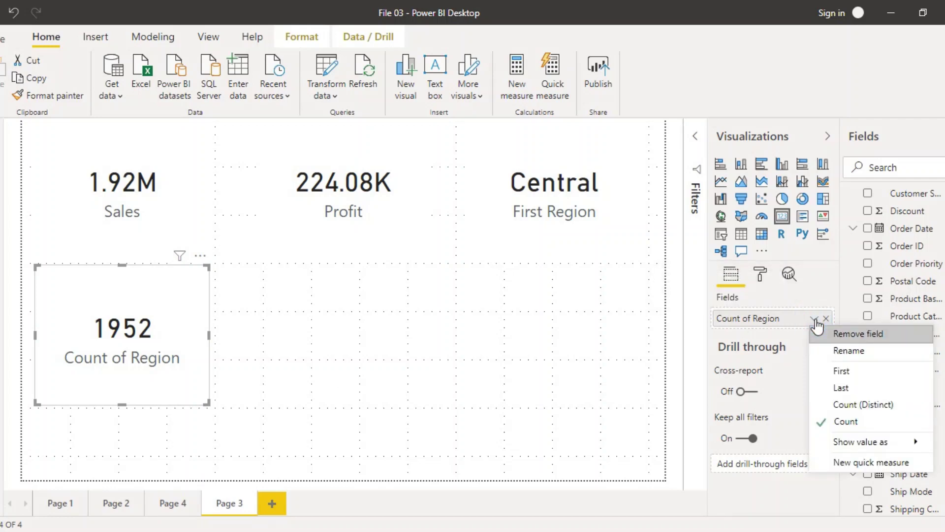
pyautogui.click(886, 405)
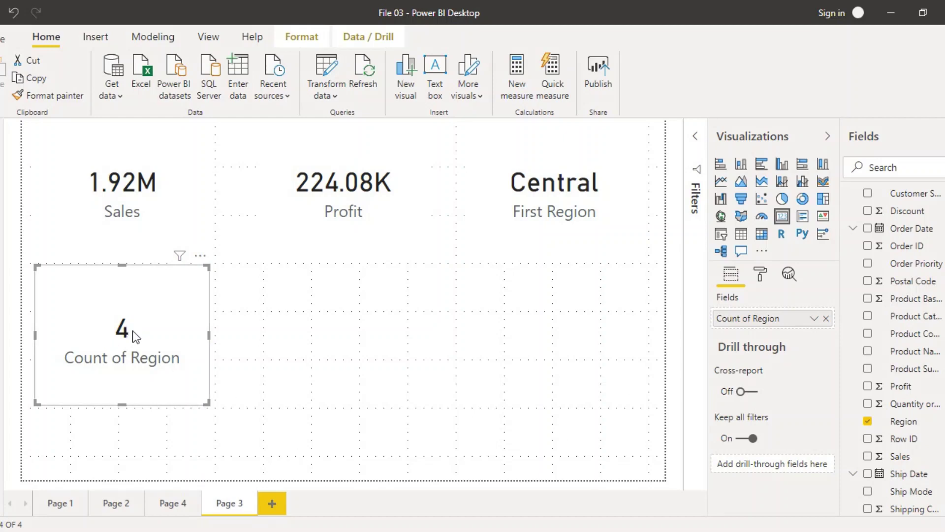
pyautogui.moveTo(128, 330); pyautogui.dragTo(126, 336)
pyautogui.click(814, 318)
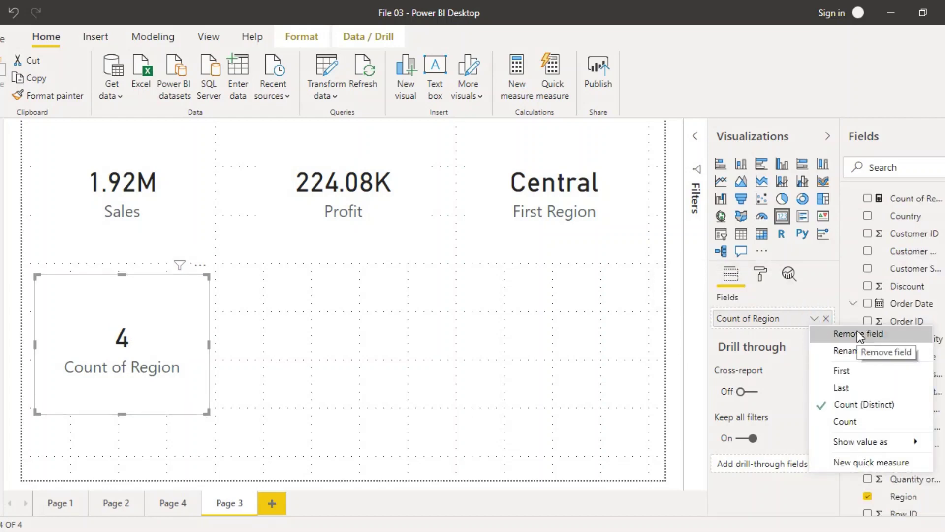
pyautogui.click(637, 358)
# Review the Profit card's summarization and Show value as options, then replace its Profit field with Country.
pyautogui.click(377, 183)
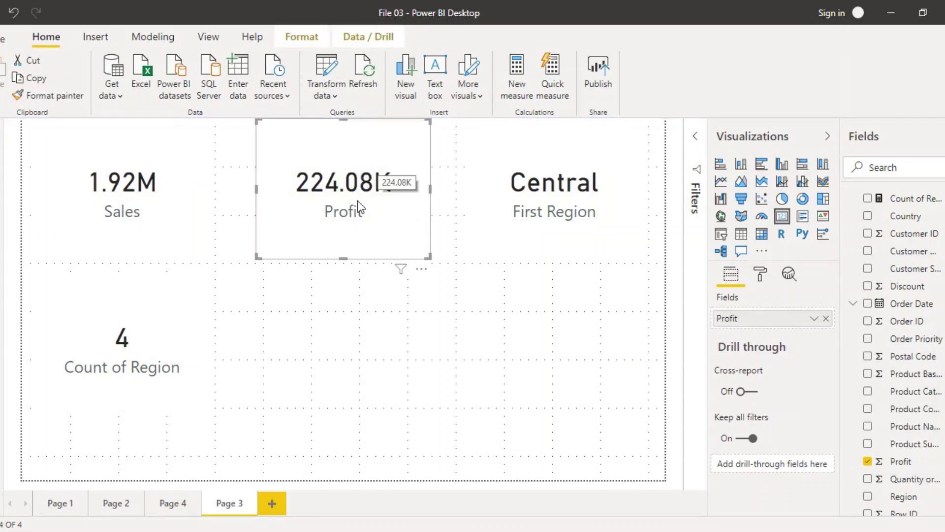
pyautogui.click(814, 318)
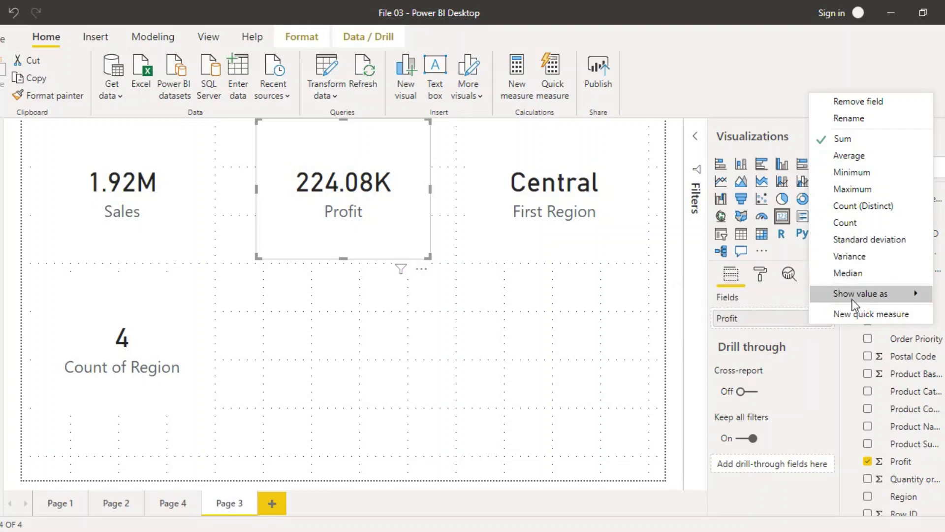
pyautogui.moveTo(859, 295)
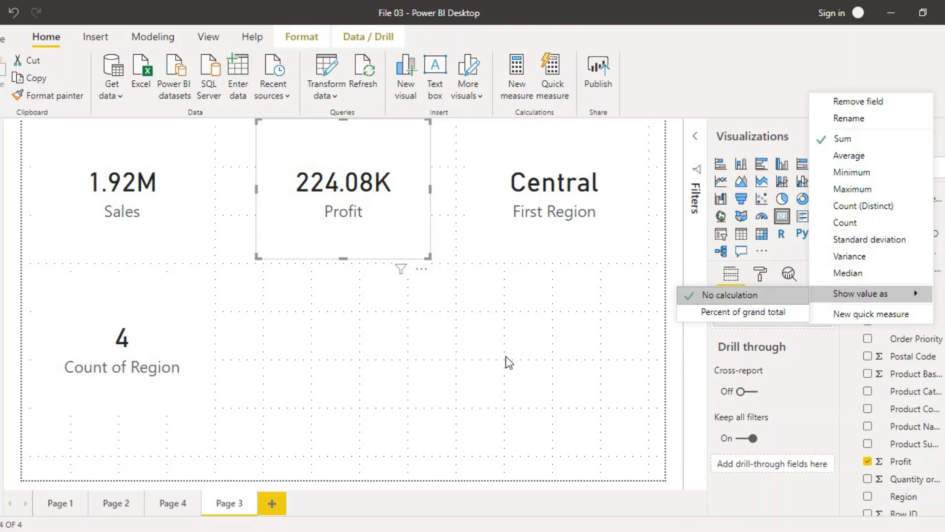
pyautogui.click(849, 102)
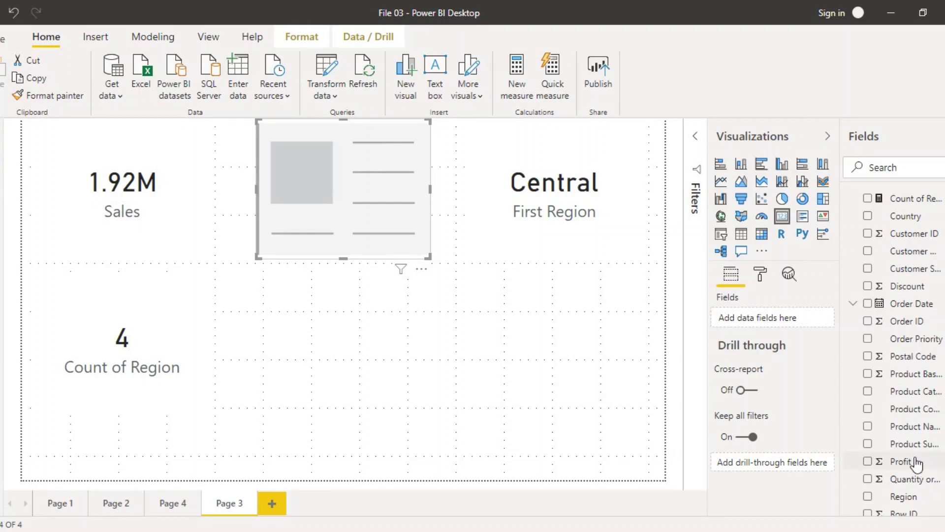
pyautogui.click(868, 217)
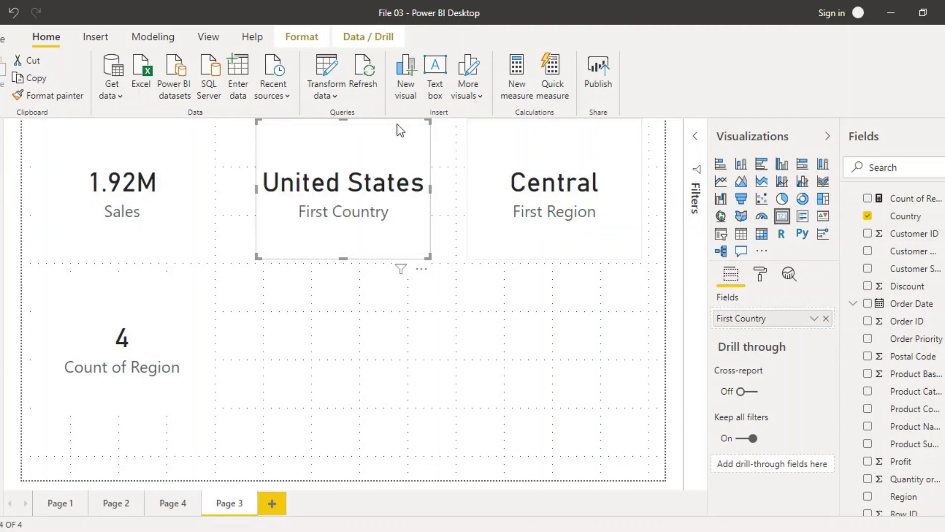